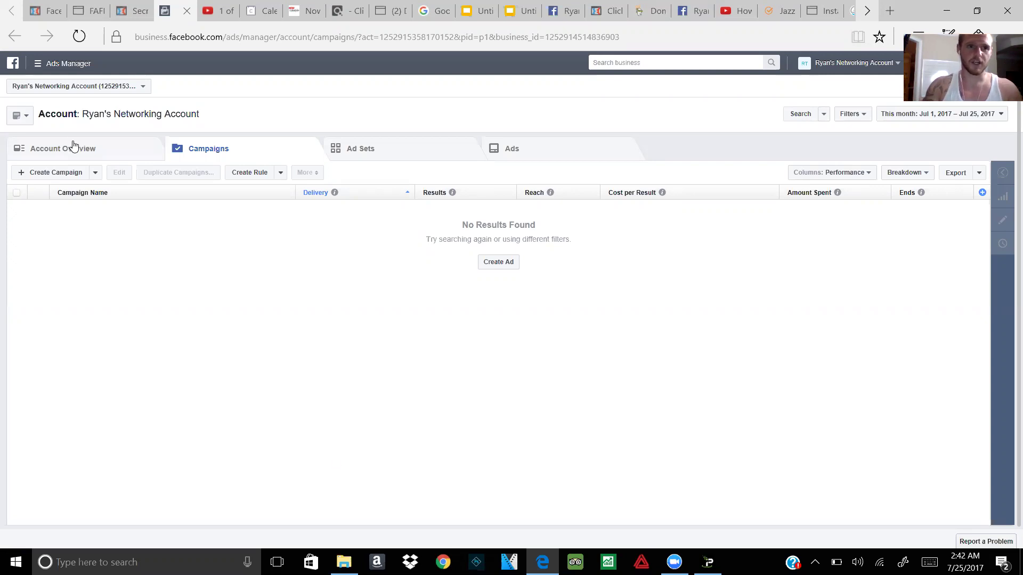
- Go to the Pixels page through All Tools to see the pixel's activity and events
click(78, 66)
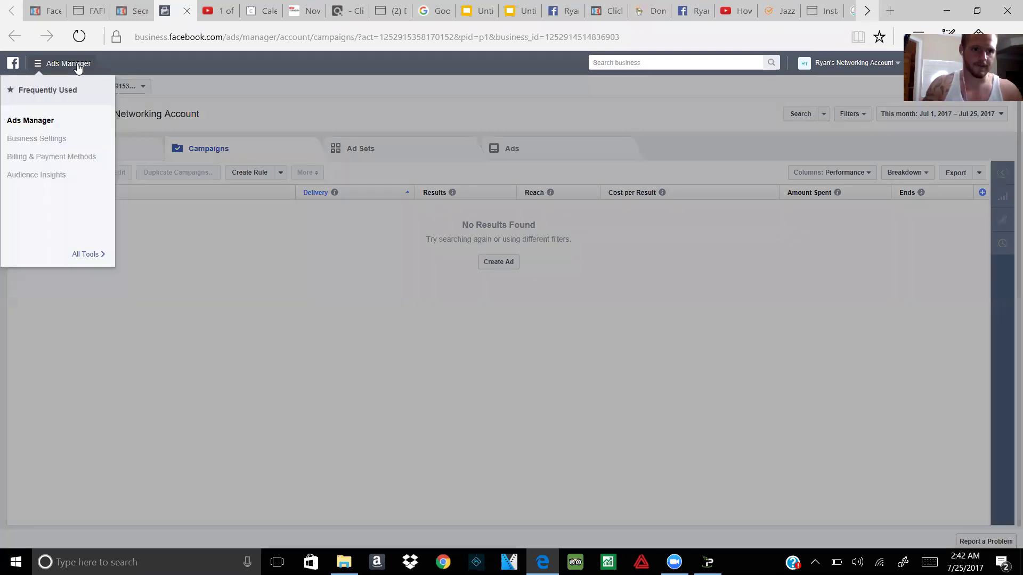
click(81, 256)
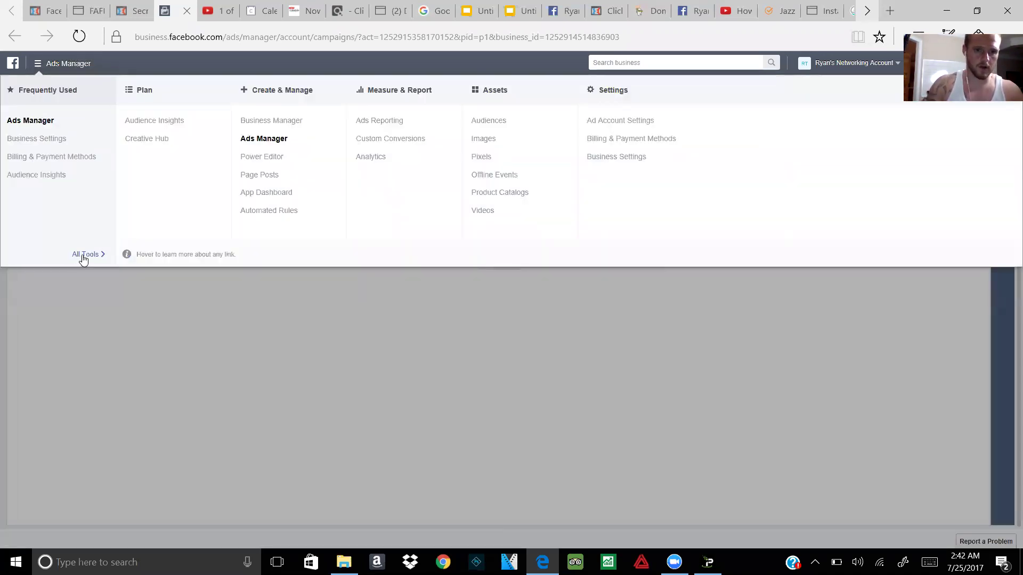
click(482, 157)
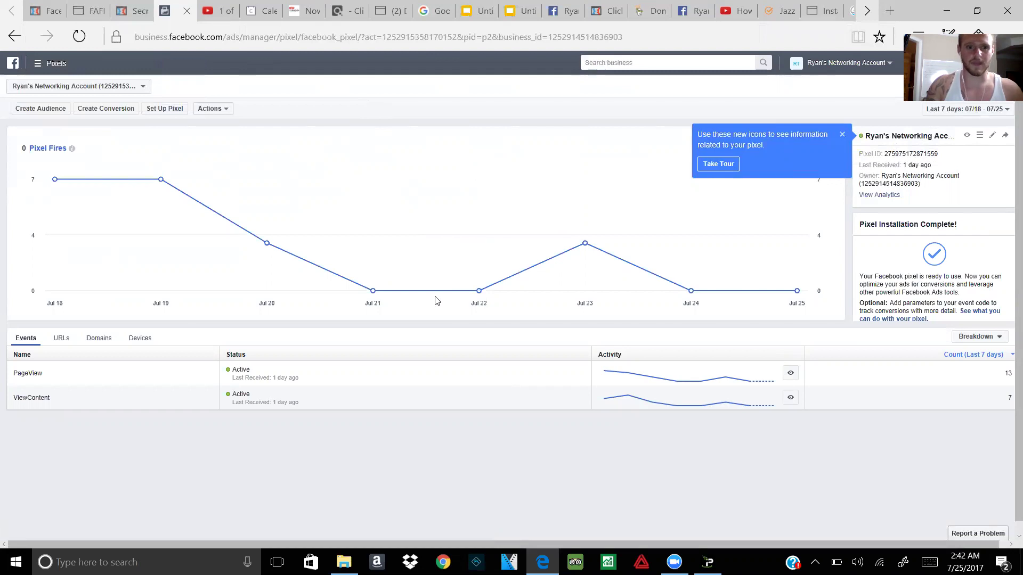
- Start pixel setup, choose manual copy-and-paste installation, and bring the pixel base code into view
click(173, 108)
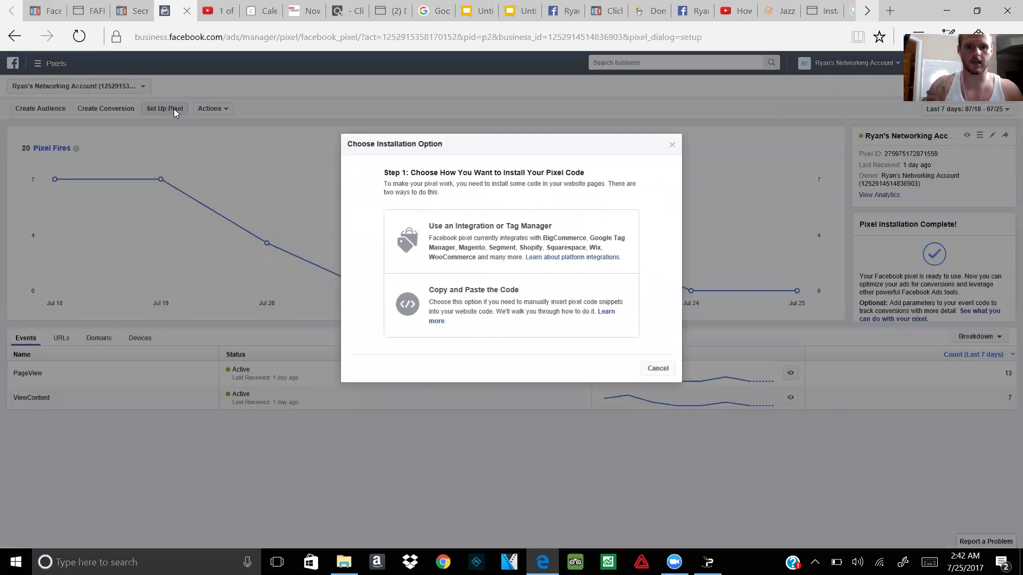
click(481, 317)
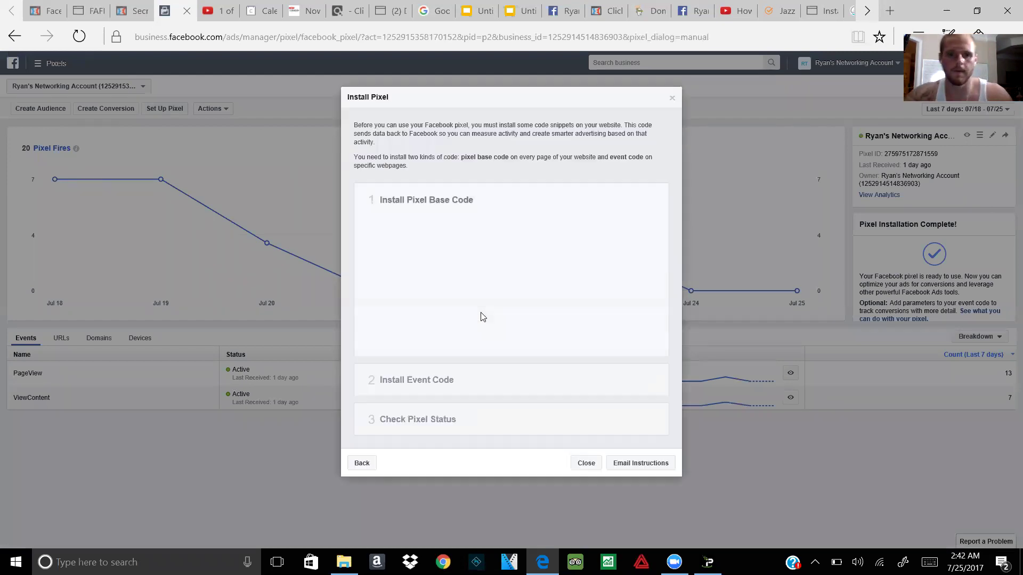
scroll(586, 426, down, 1)
mouse_move(629, 453)
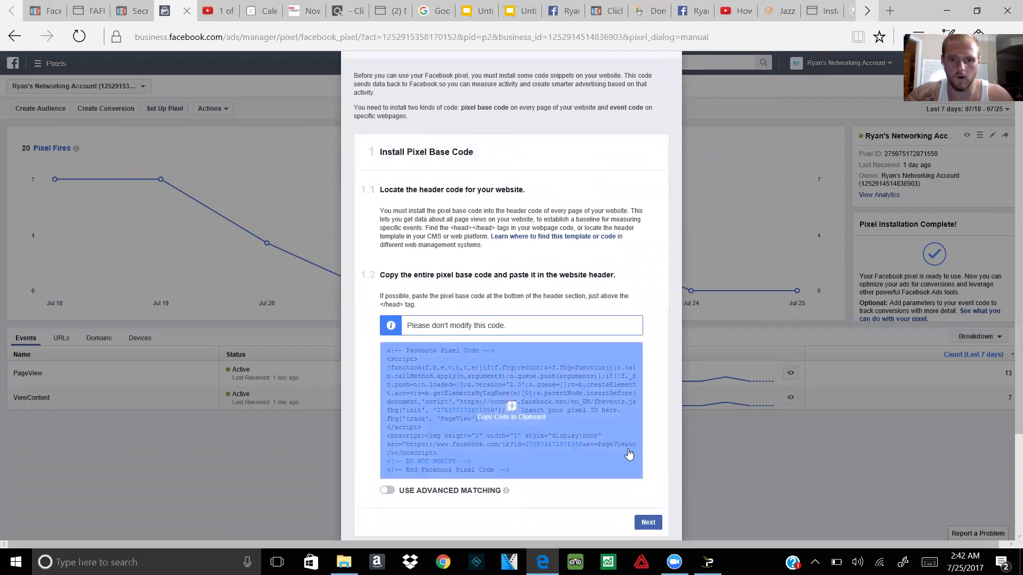
click(484, 431)
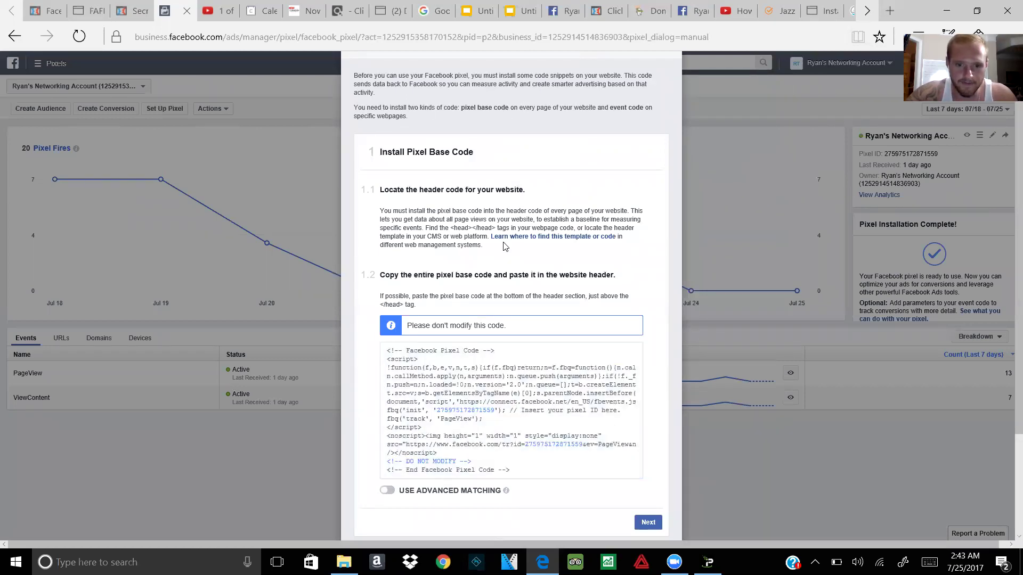
mouse_move(440, 420)
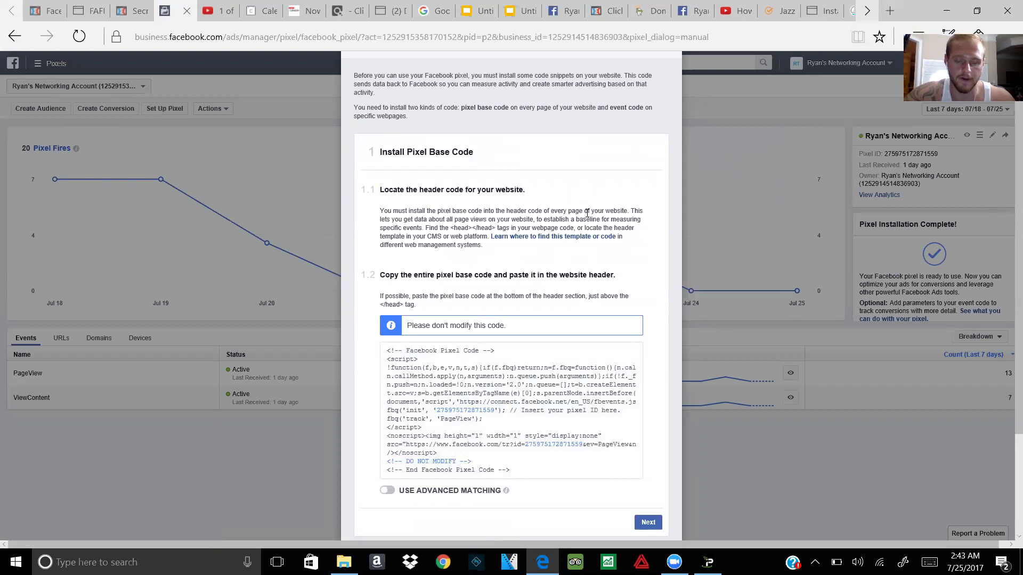
mouse_move(482, 403)
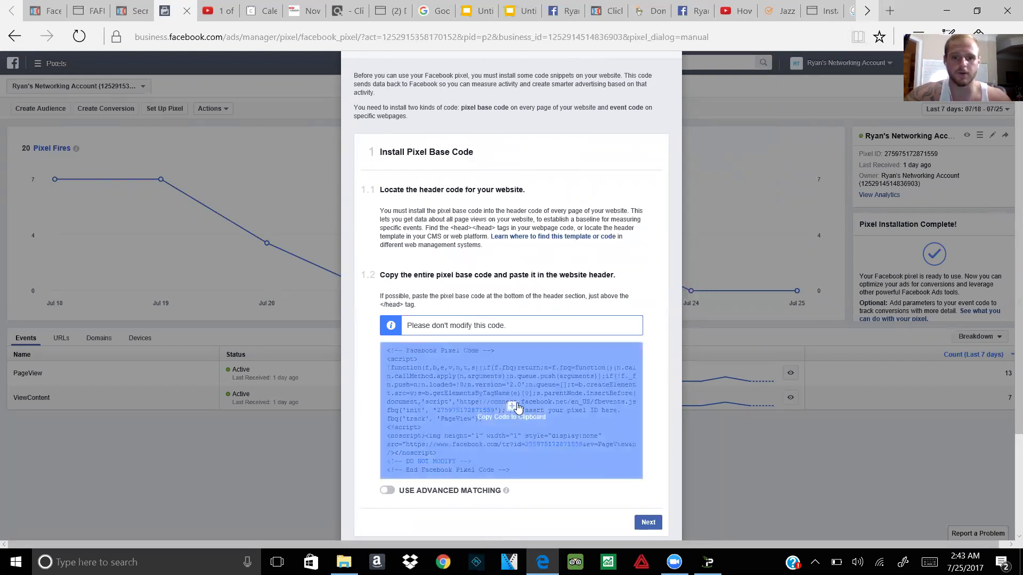
- Copy the pixel base code and return to the ClickFunnels funnels list
click(517, 407)
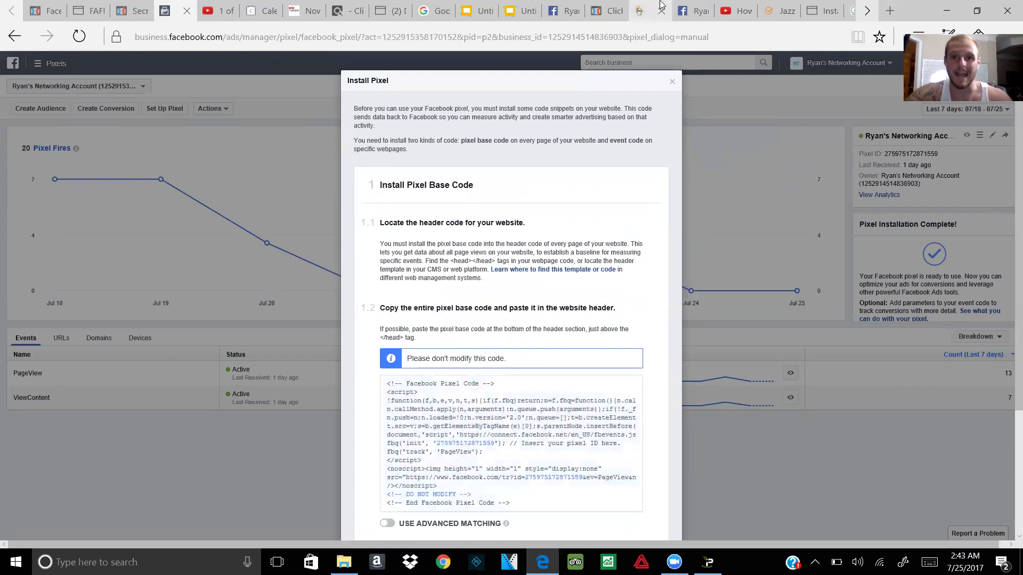
click(610, 8)
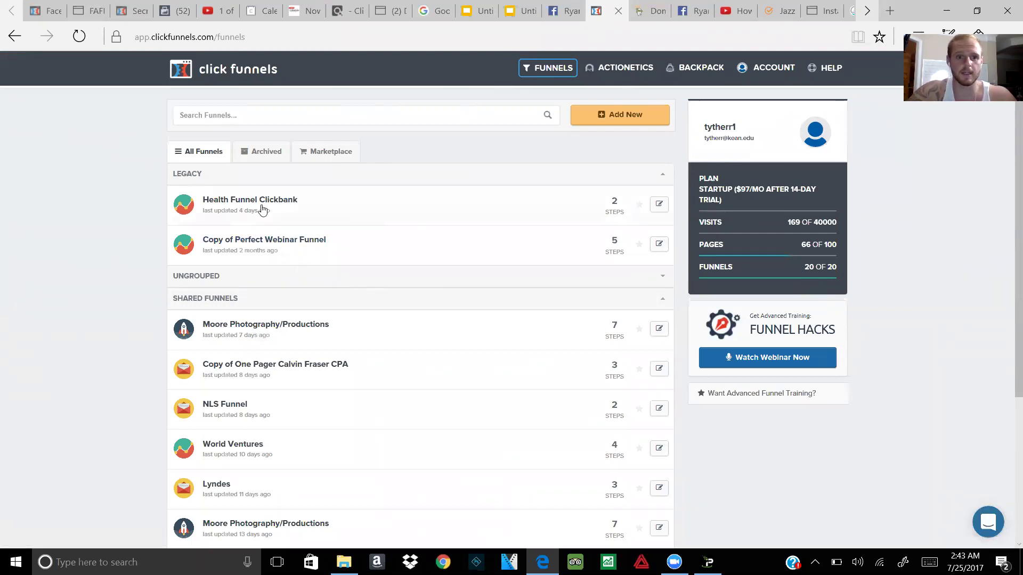
- Open the Copy of Perfect Webinar Funnel and show its Settings page
click(276, 241)
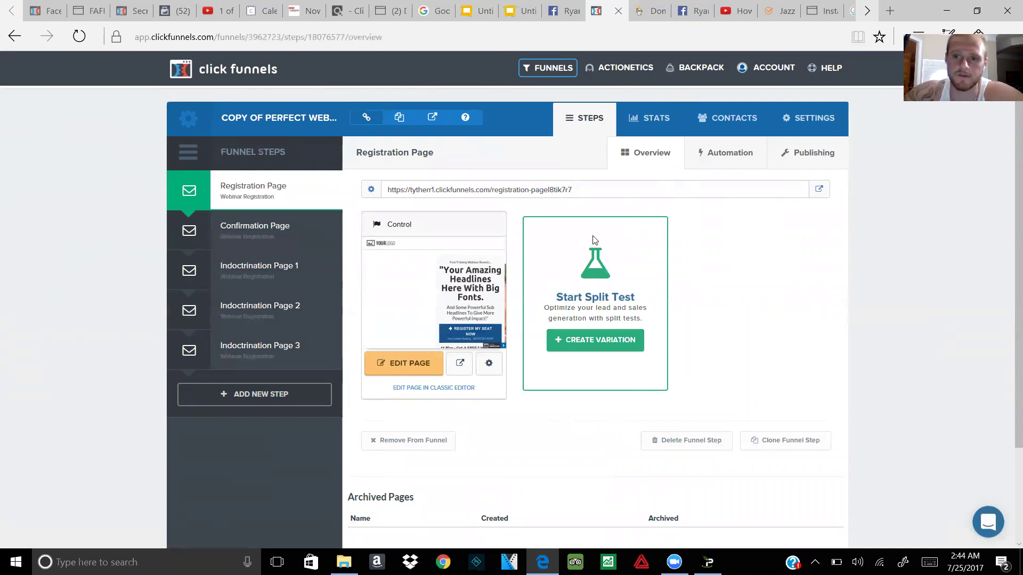
click(819, 118)
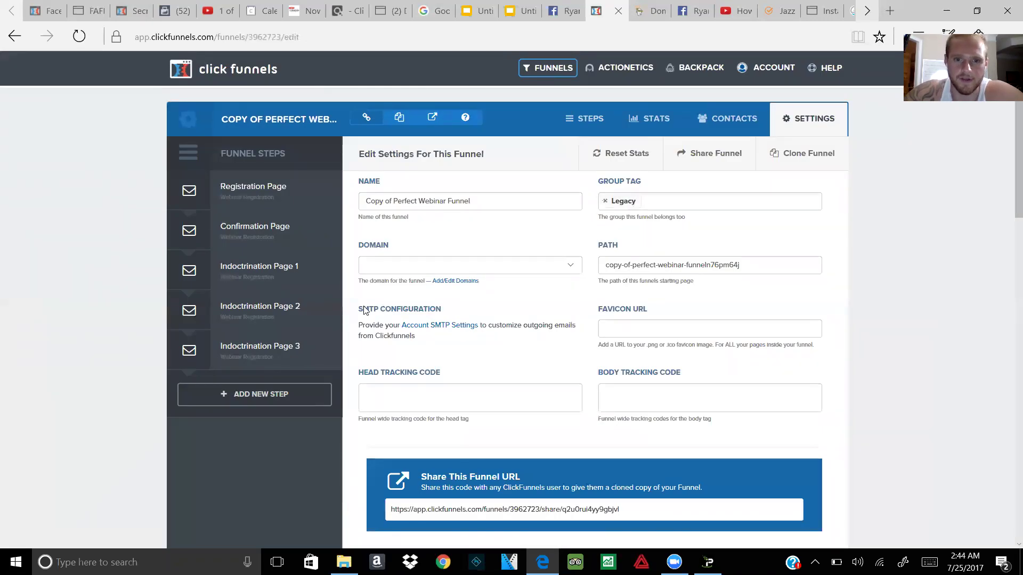
- Paste the Facebook pixel base code into the funnel's Head Tracking Code field
scroll(364, 310, down, 1)
drag(358, 309, 444, 307)
click(446, 321)
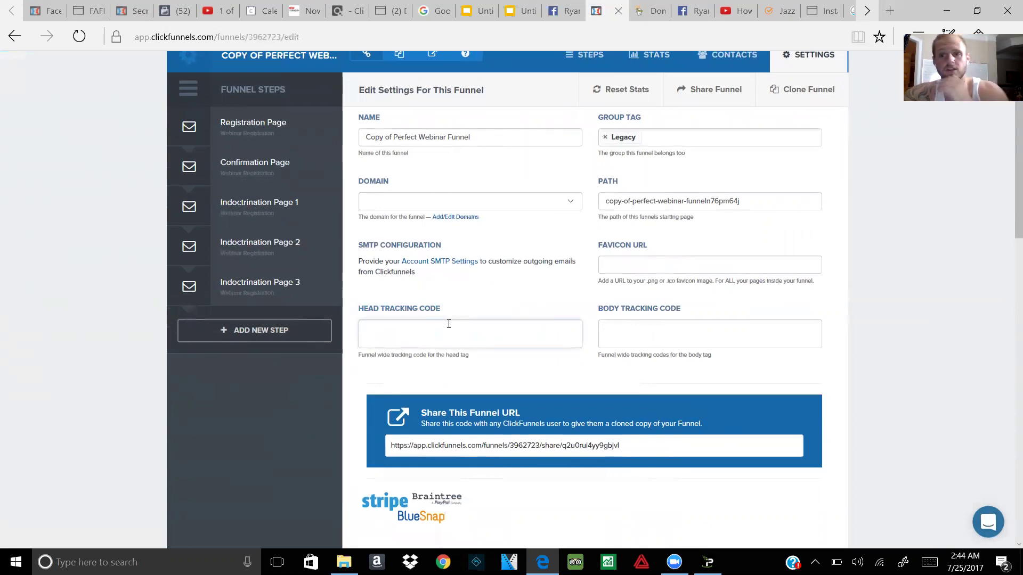
key(ctrl+v)
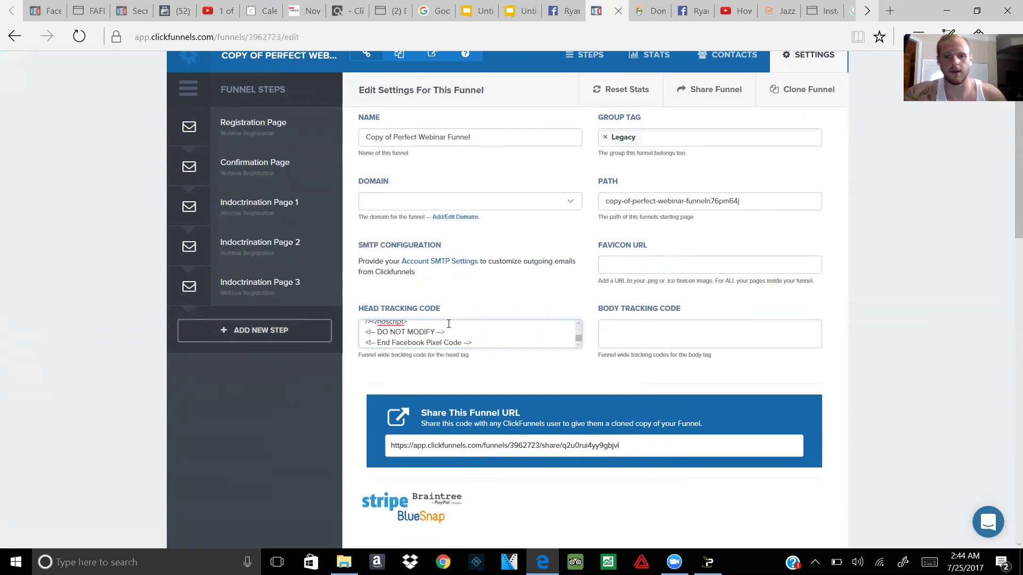
scroll(483, 342, down, 15)
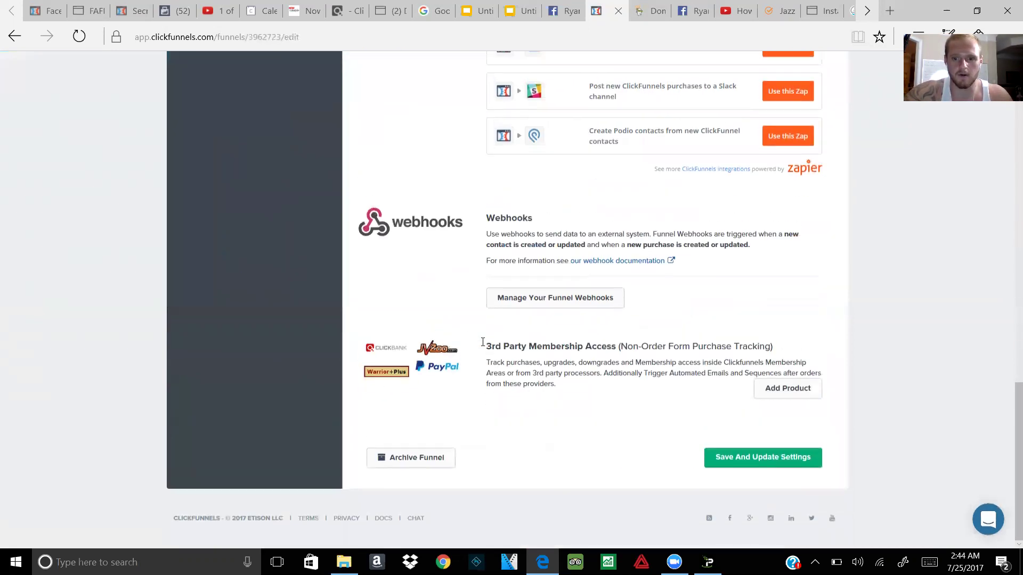
click(771, 461)
scroll(700, 339, up, 14)
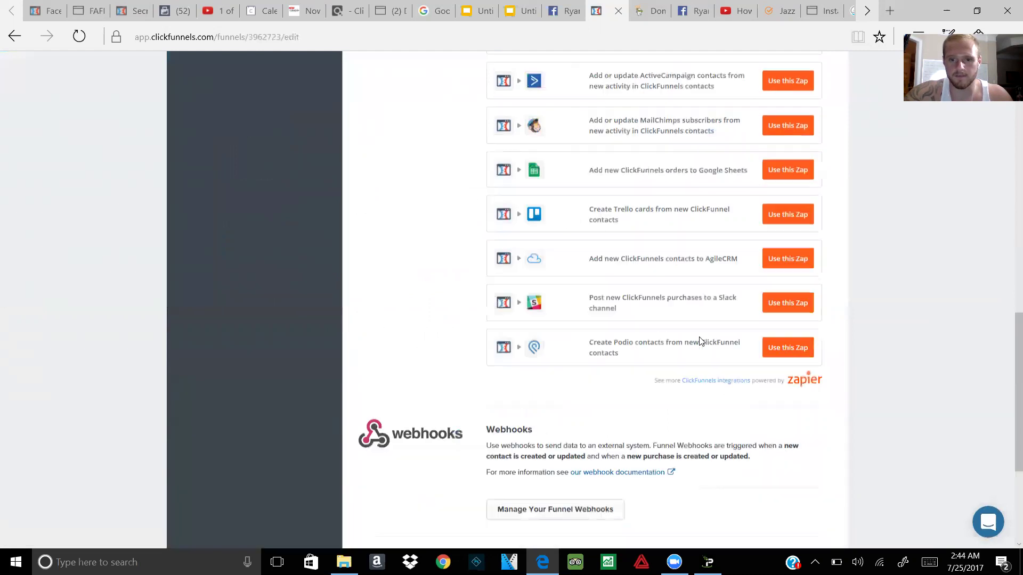
scroll(449, 257, up, 2)
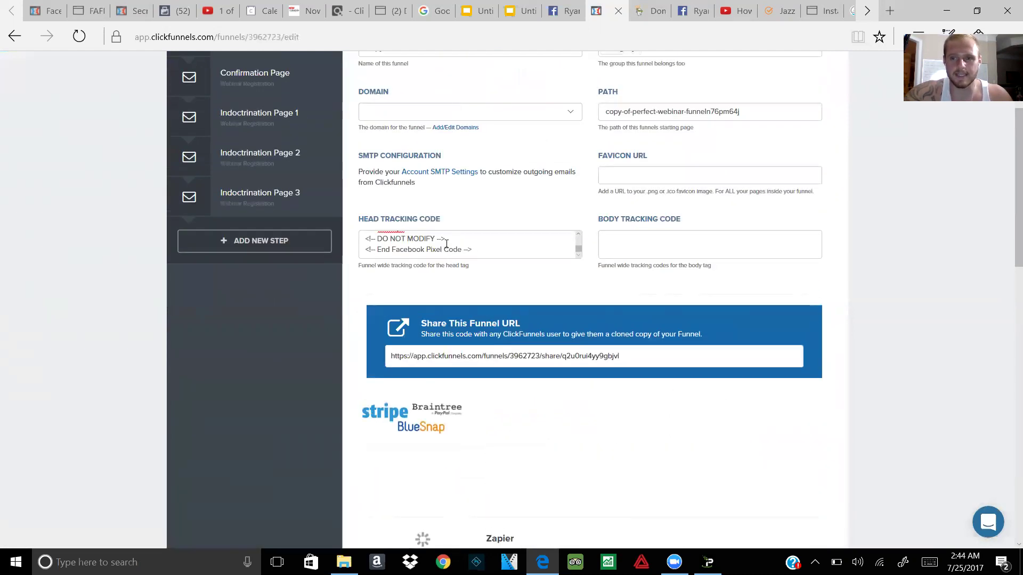
scroll(447, 243, up, 2)
scroll(490, 183, up, 1)
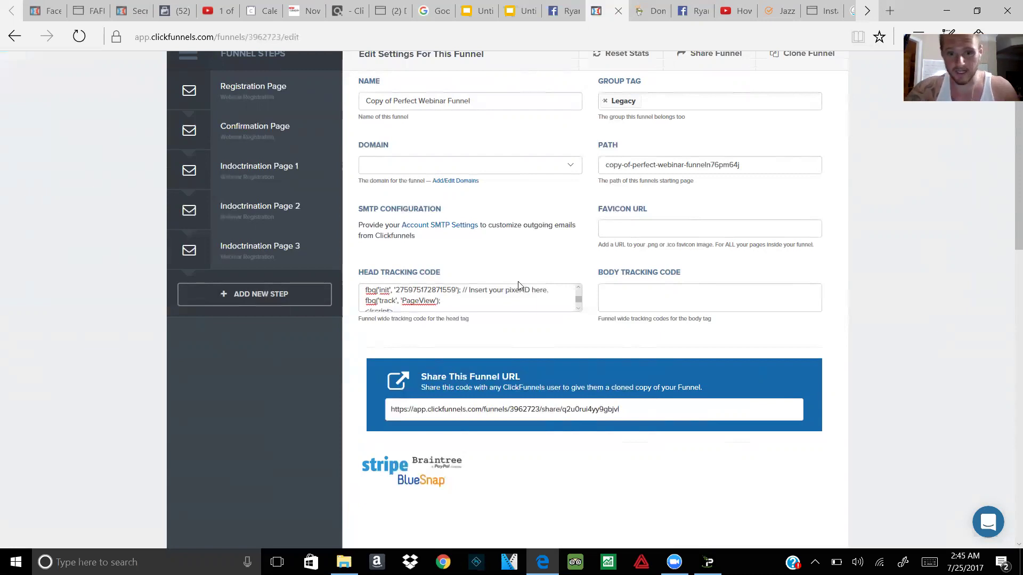
- Save and update the funnel settings containing the pixel code
scroll(505, 298, down, 15)
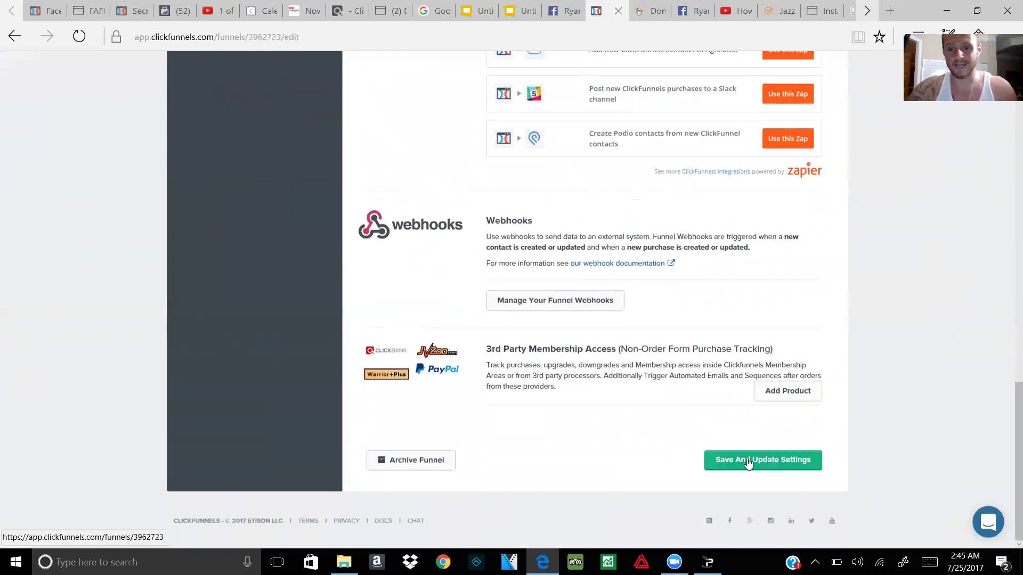
click(748, 463)
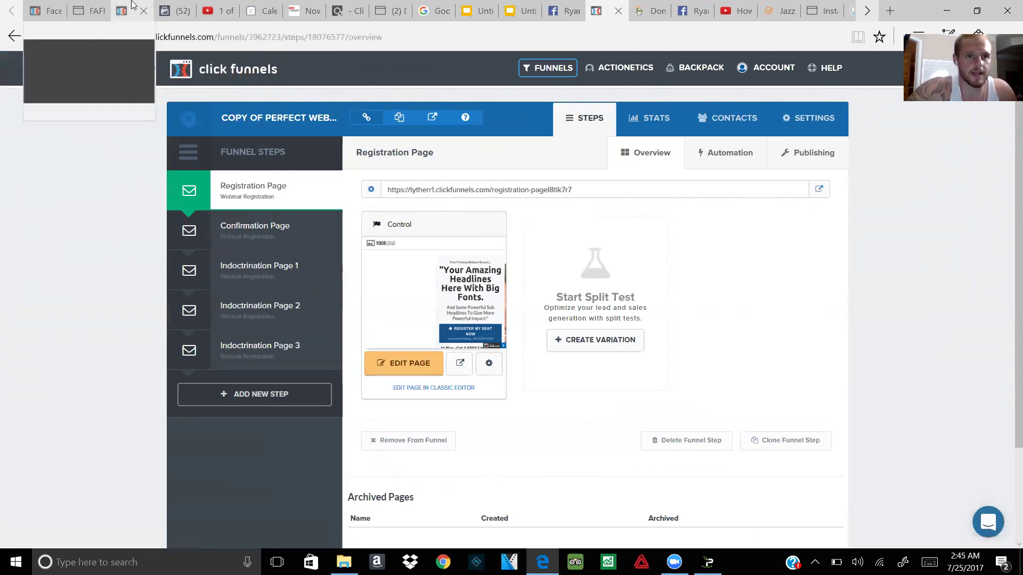
- Return to Facebook's Install Pixel dialog and advance to the Install Event Code step
click(180, 6)
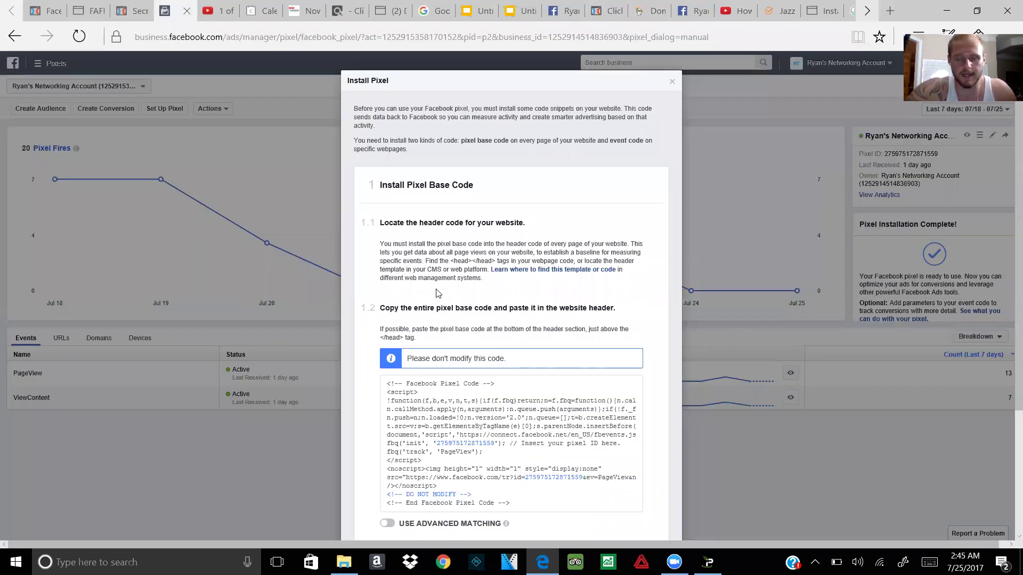
scroll(436, 293, down, 3)
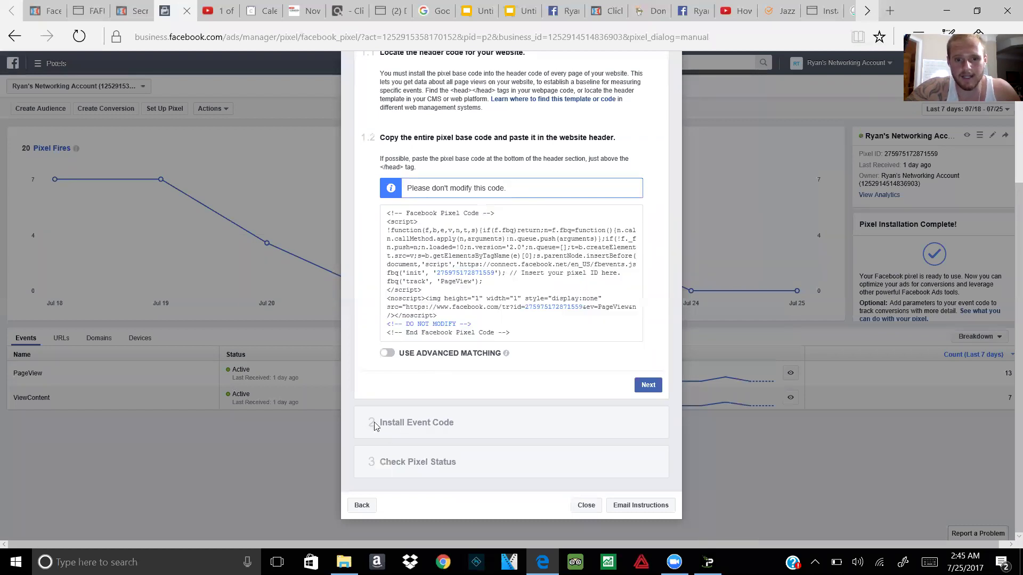
click(401, 425)
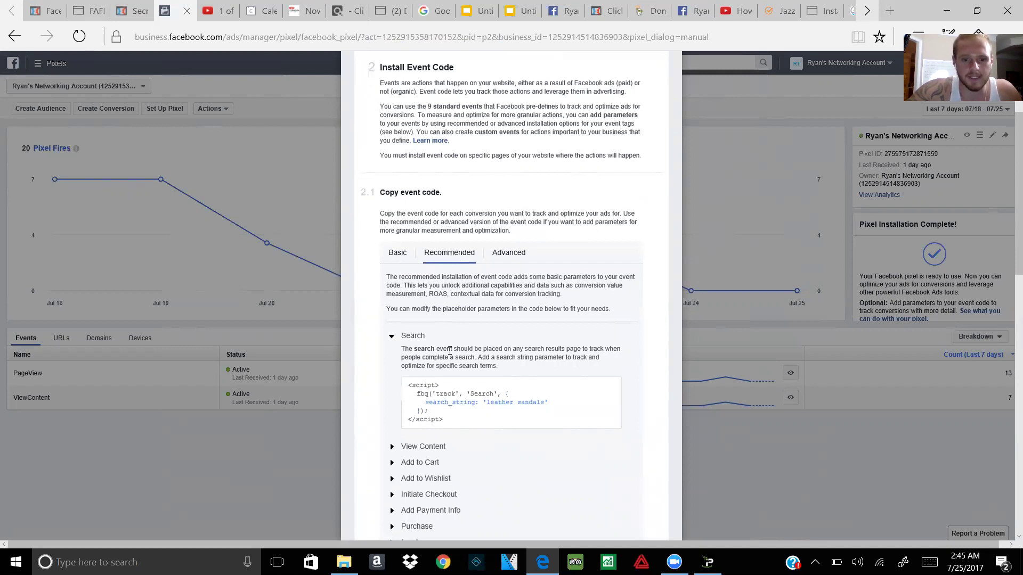
- Expand View Content, switch to Basic event codes, and copy the fbq('track', 'Search') snippet
click(421, 451)
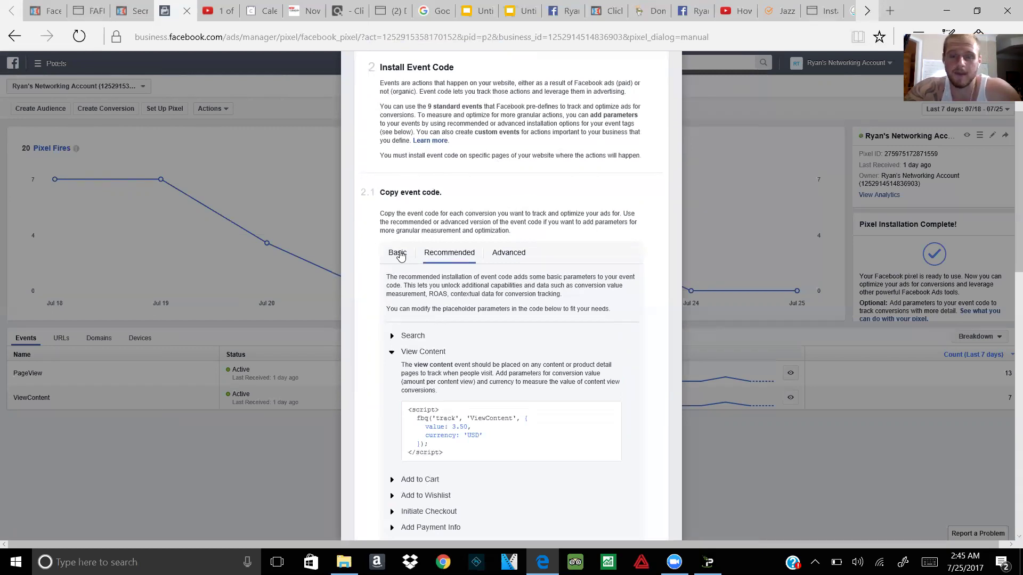
click(401, 256)
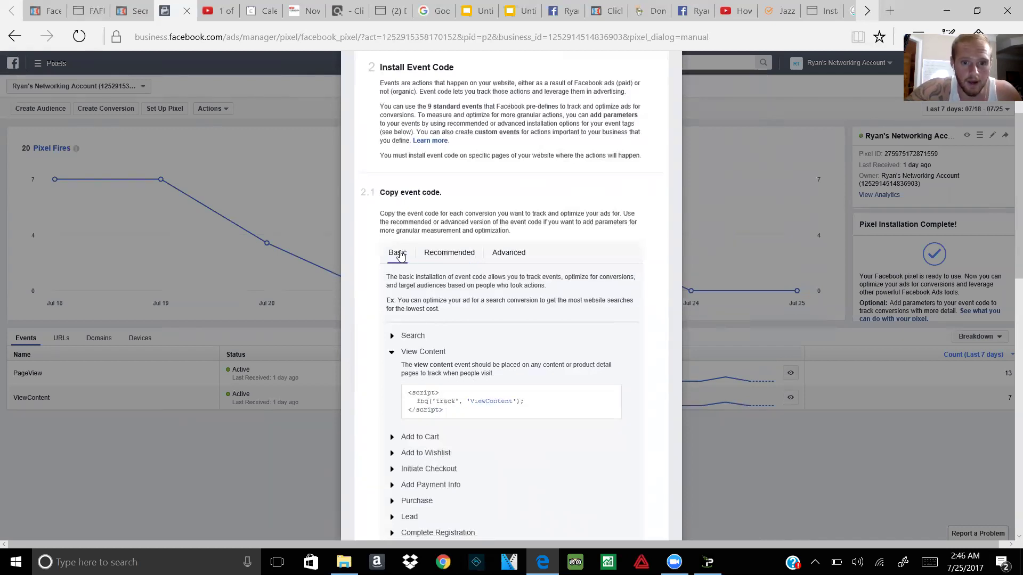
click(417, 336)
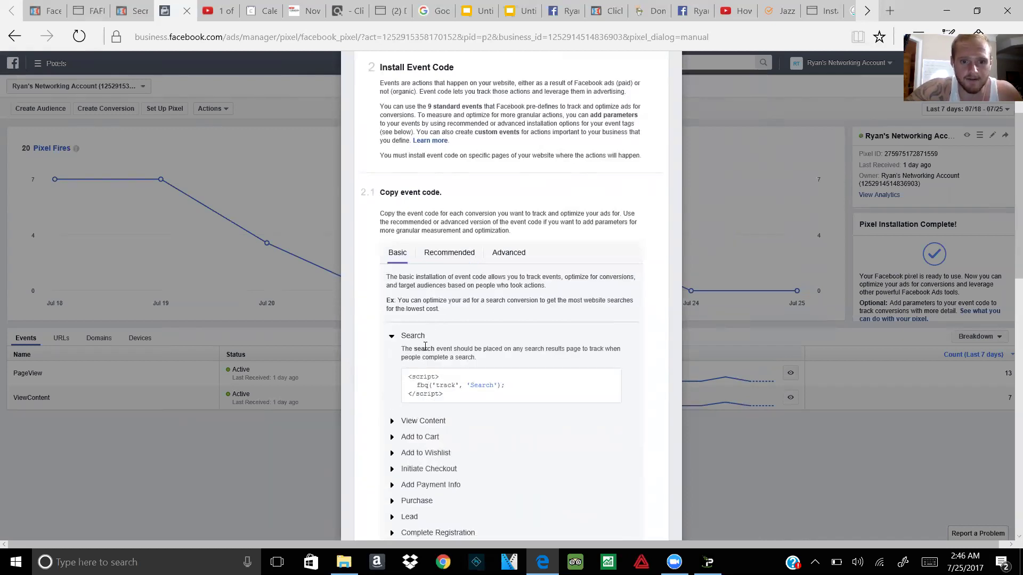
scroll(418, 334, down, 2)
click(507, 300)
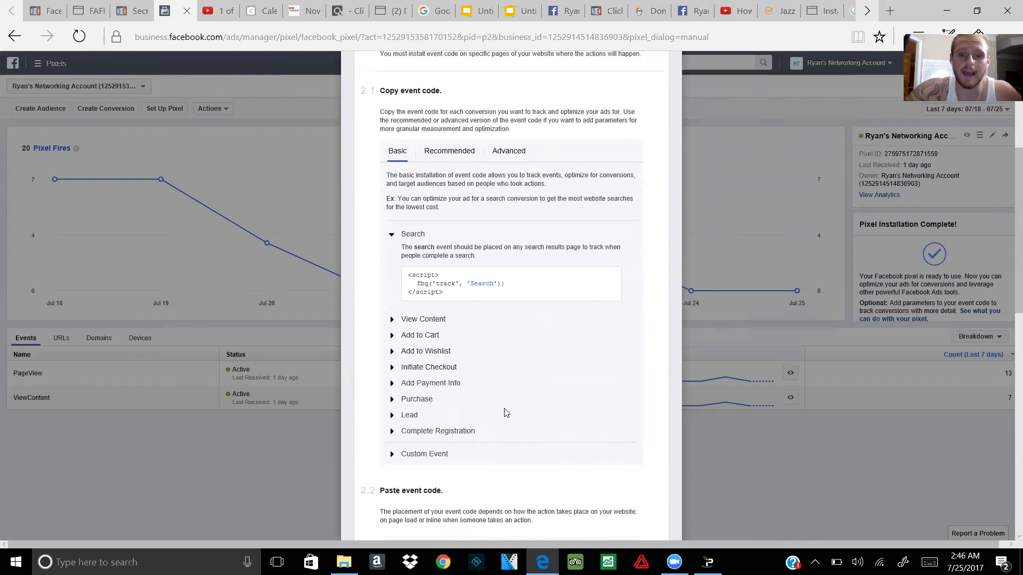
- Copy the Search event code again and expand the Initiate Checkout event snippet
click(508, 299)
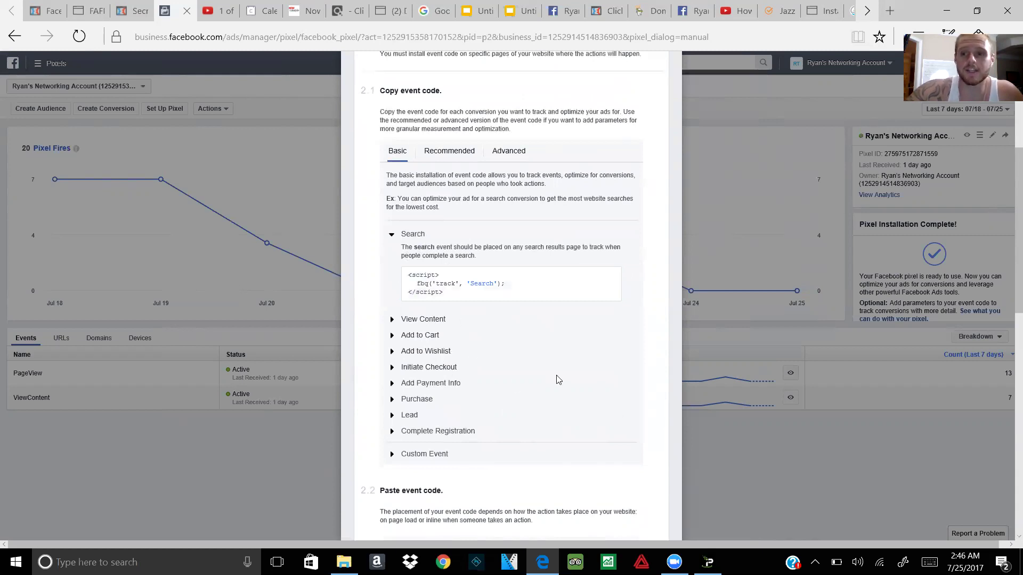
click(425, 368)
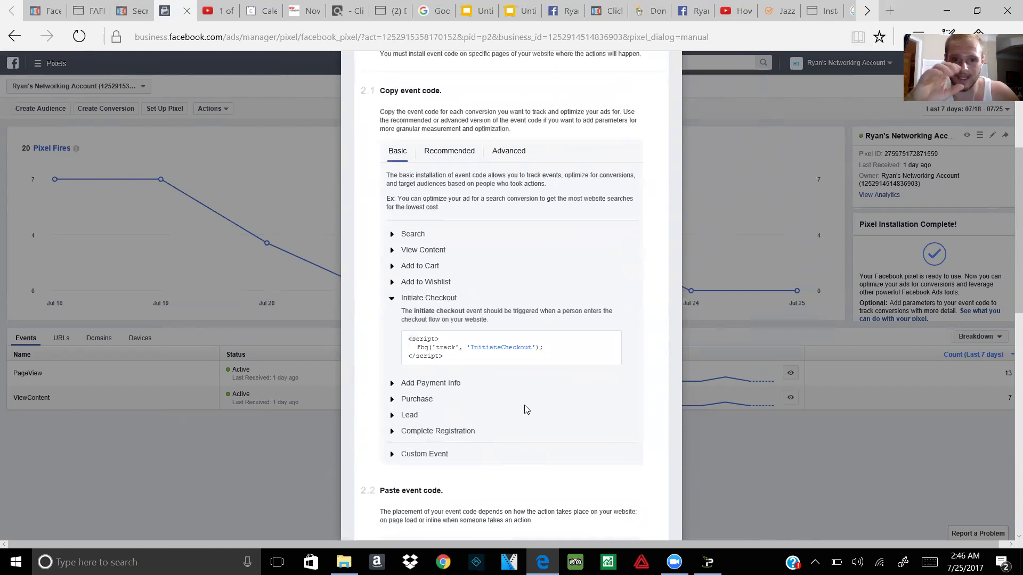
mouse_move(426, 347)
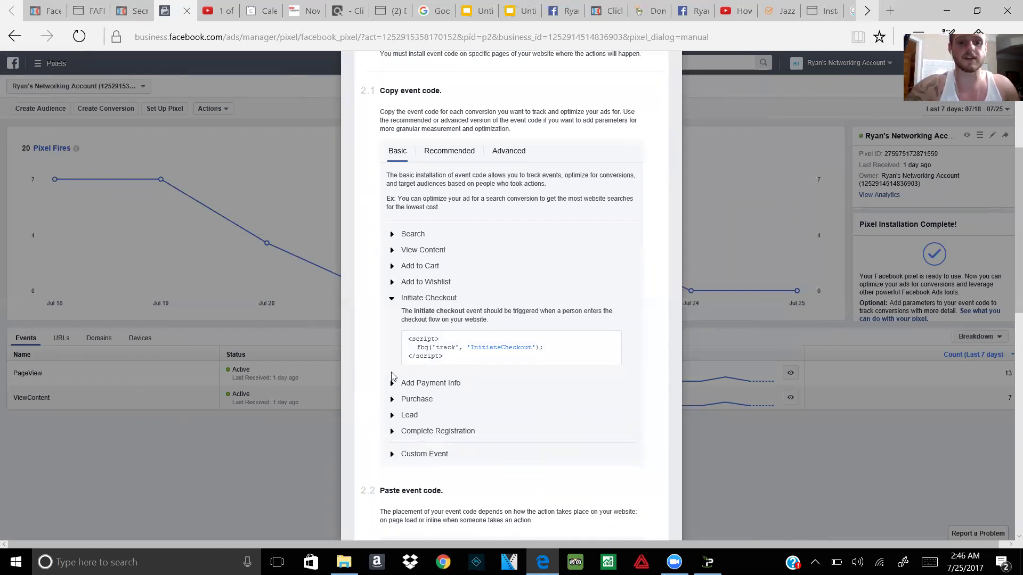
- Expand the Lead event and copy its fbq('track', 'Lead') snippet to the clipboard
click(409, 414)
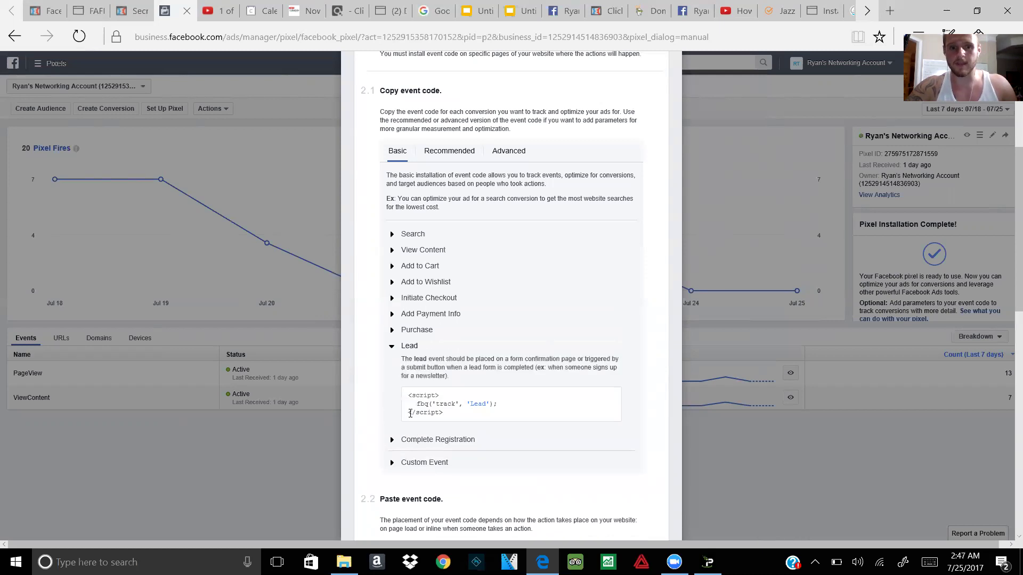
mouse_move(445, 415)
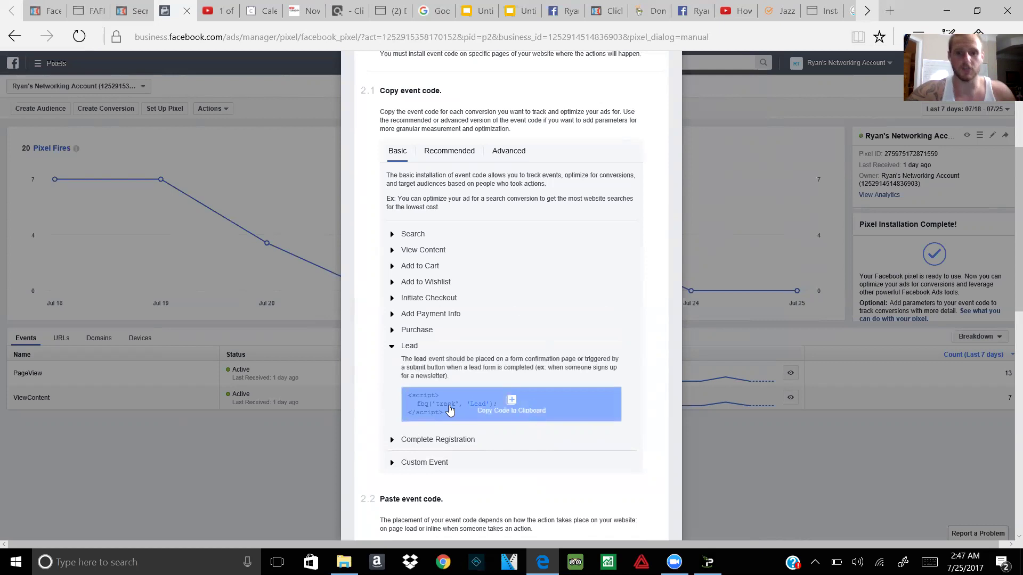
click(496, 400)
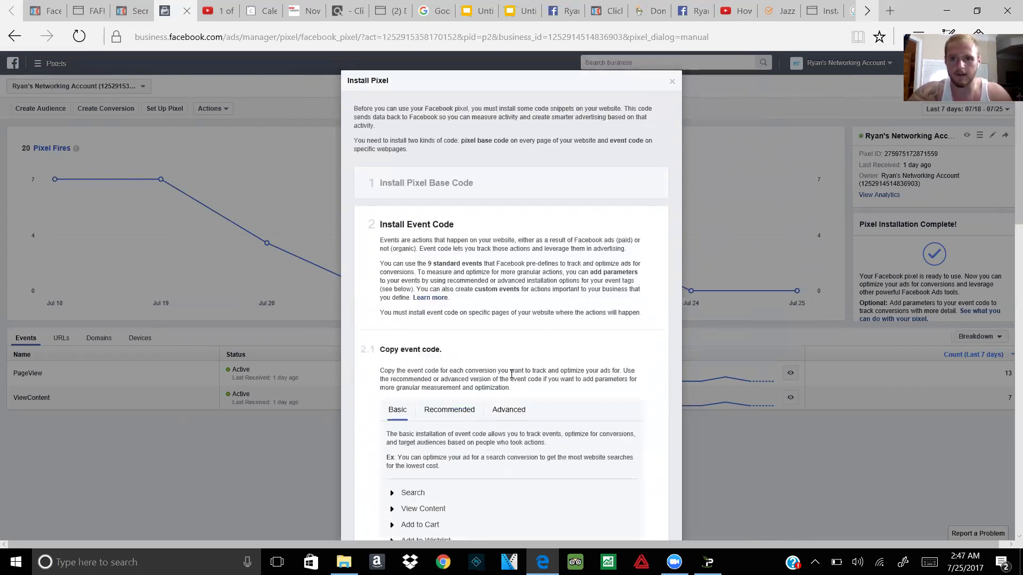
- Back in ClickFunnels, load the funnel's Confirmation Page step into the page editor
click(610, 7)
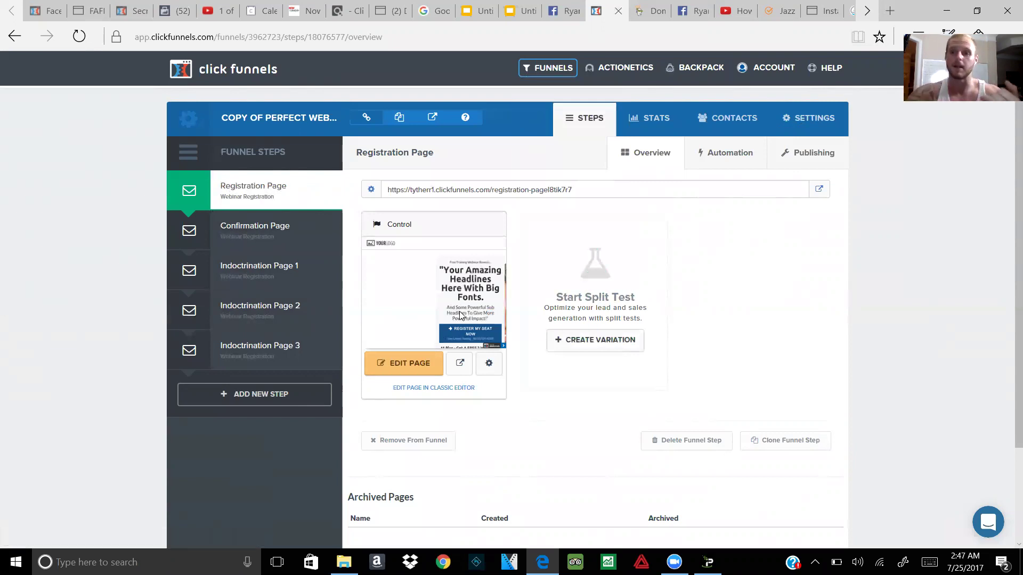
click(256, 232)
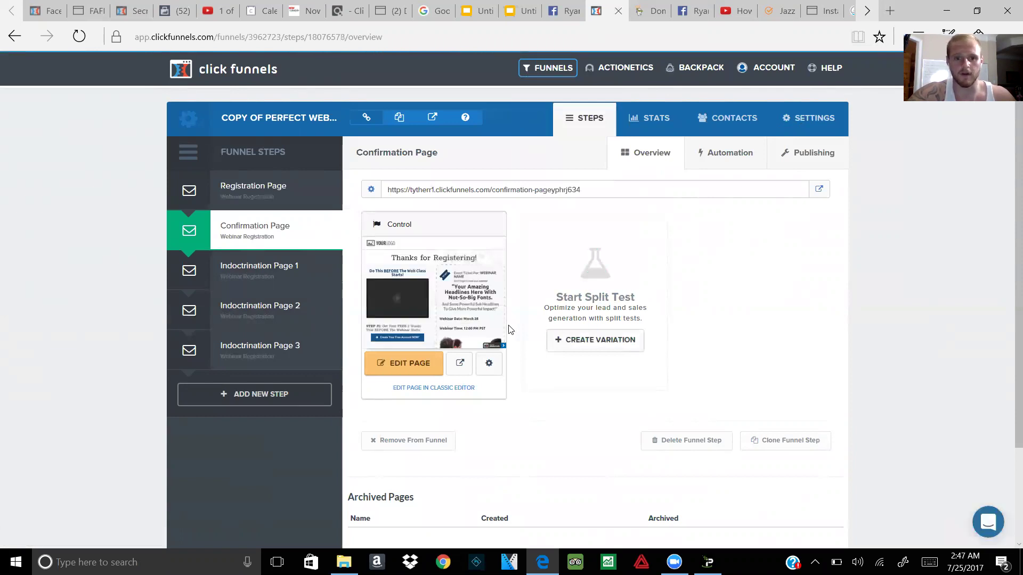
click(387, 372)
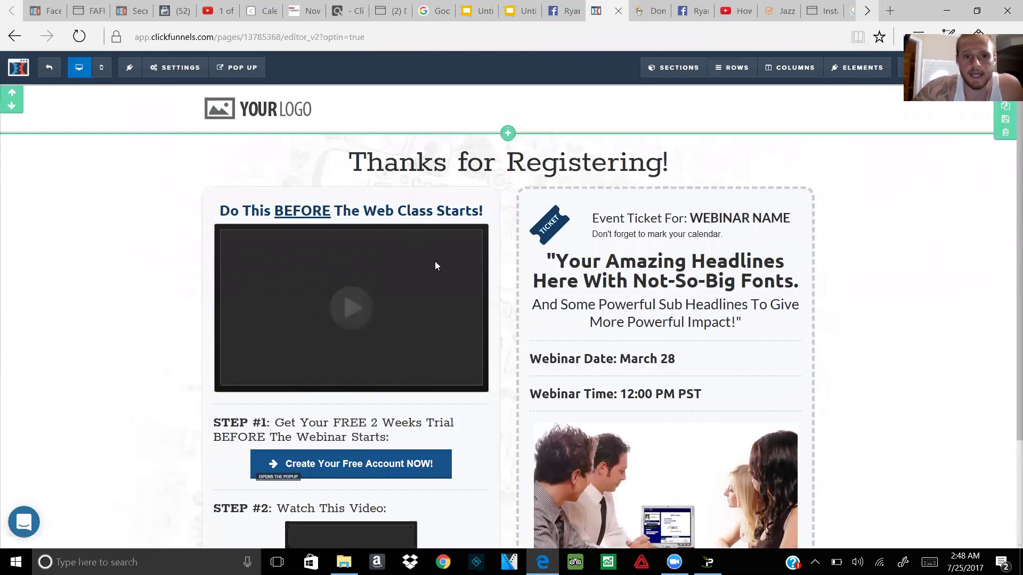
- Review the Thanks for Registering! page, then bring up the editor's SETTINGS menu
scroll(432, 293, down, 2)
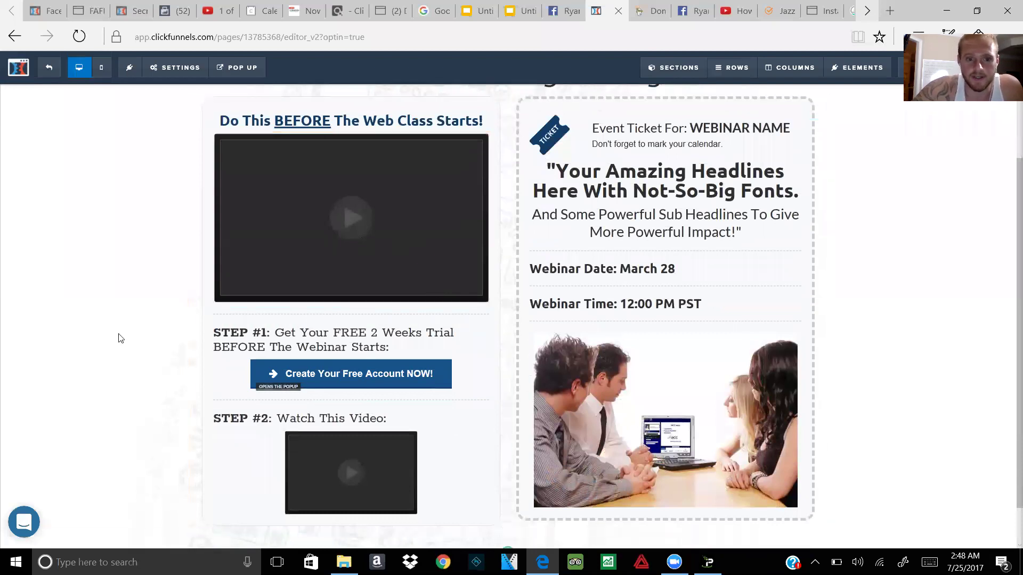
scroll(120, 338, up, 2)
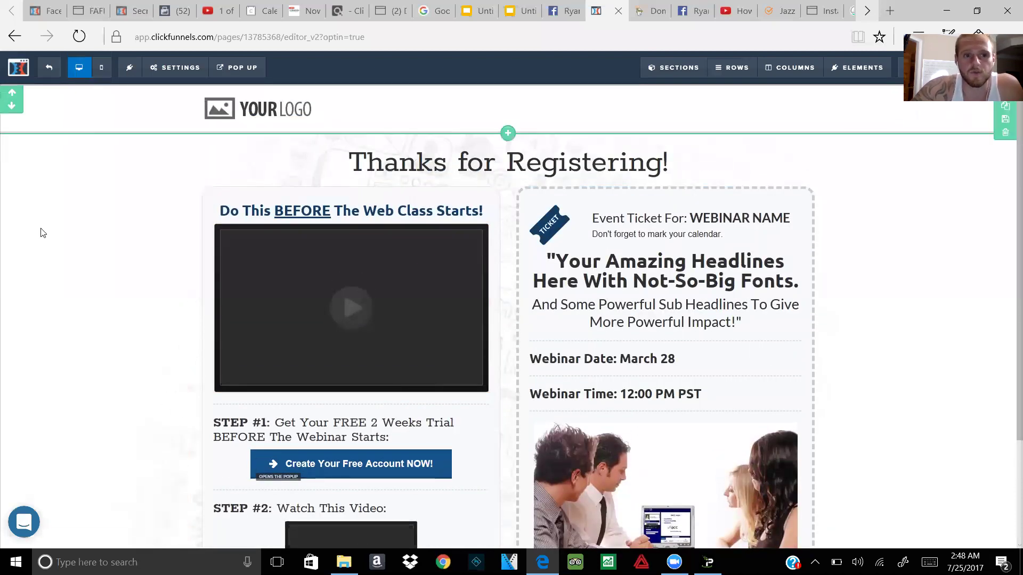
click(181, 73)
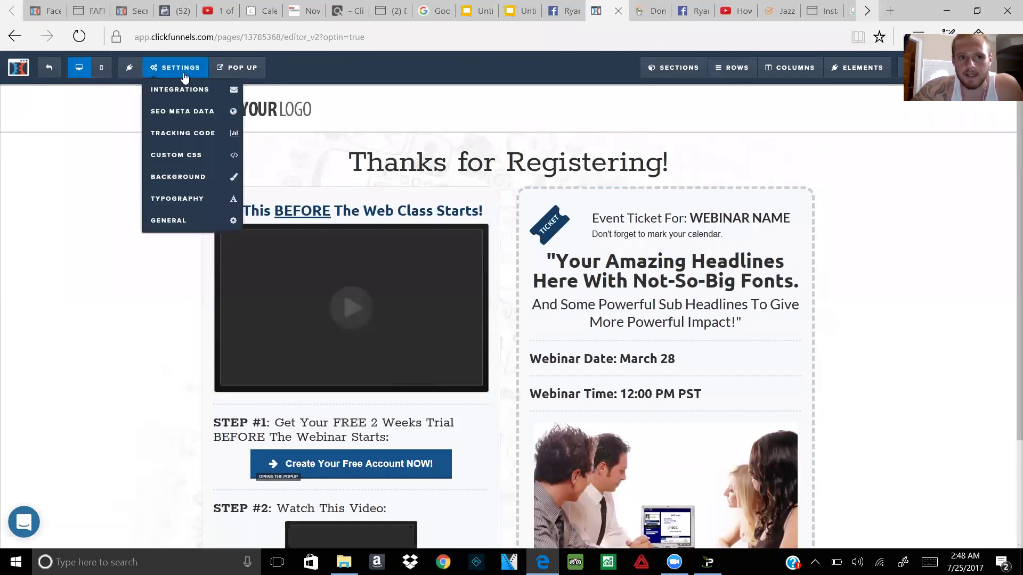
- Paste the Lead event script into the Confirmation Page's Header Code tracking field and close the dialog
click(181, 132)
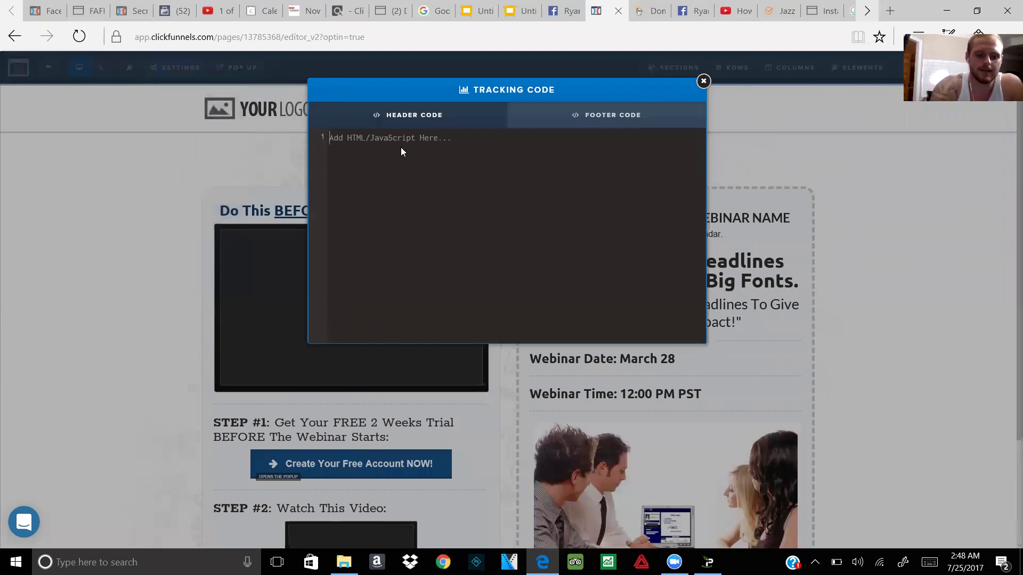
text(<script> fbq('track', 'Lead'); </script>)
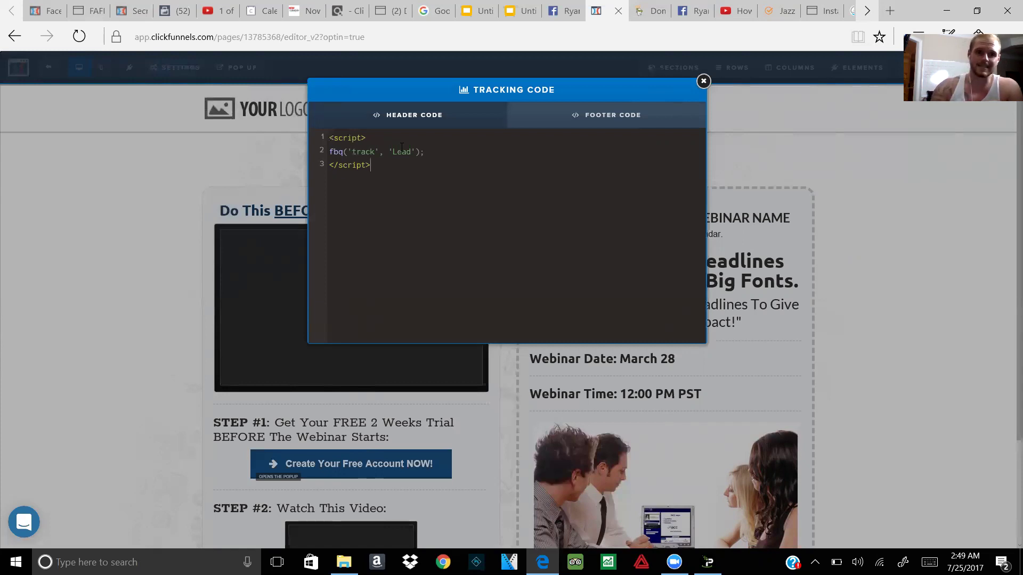
click(382, 188)
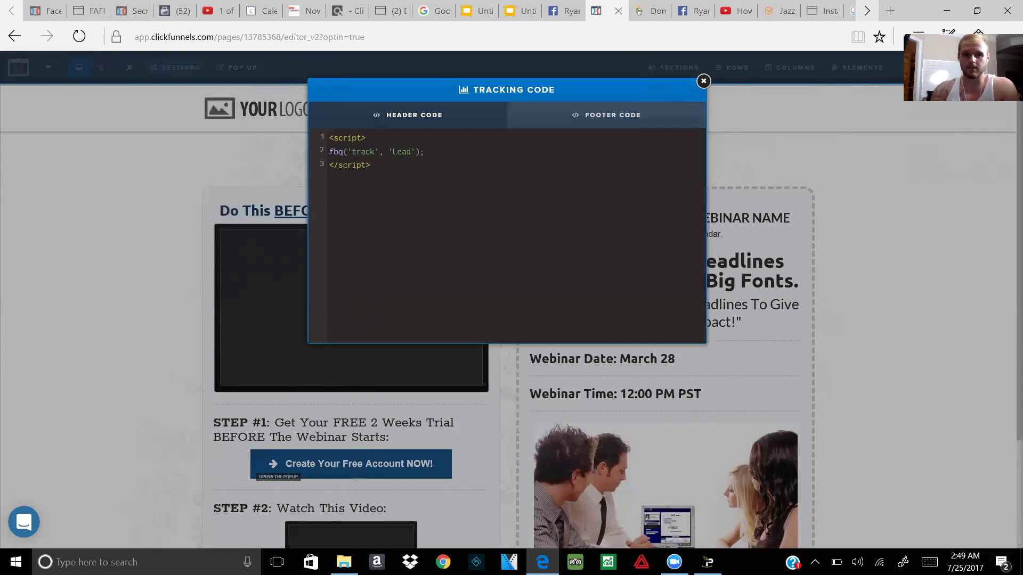
click(703, 81)
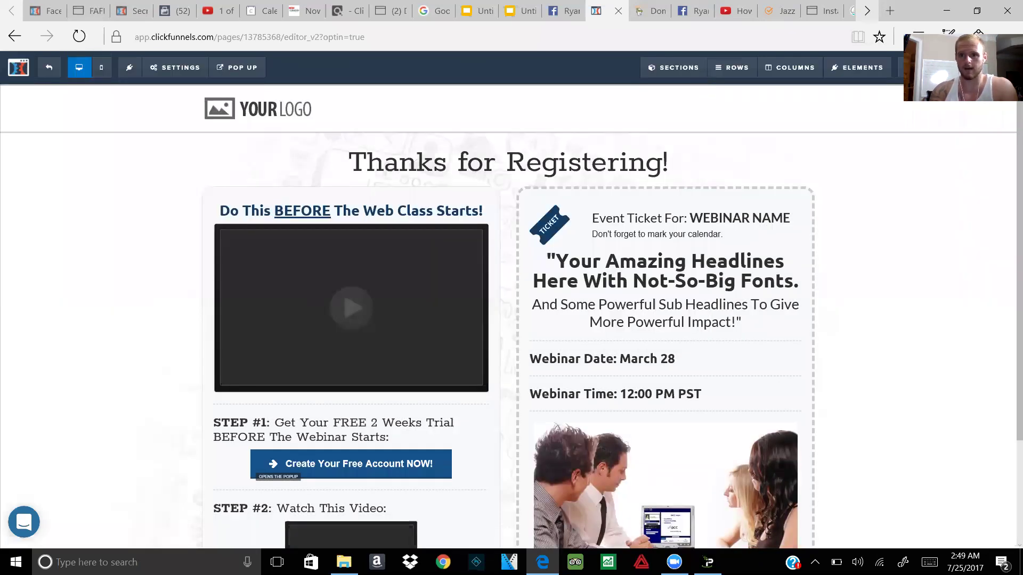
- Save the Confirmation Page changes and exit the editor back to the funnel steps
click(985, 80)
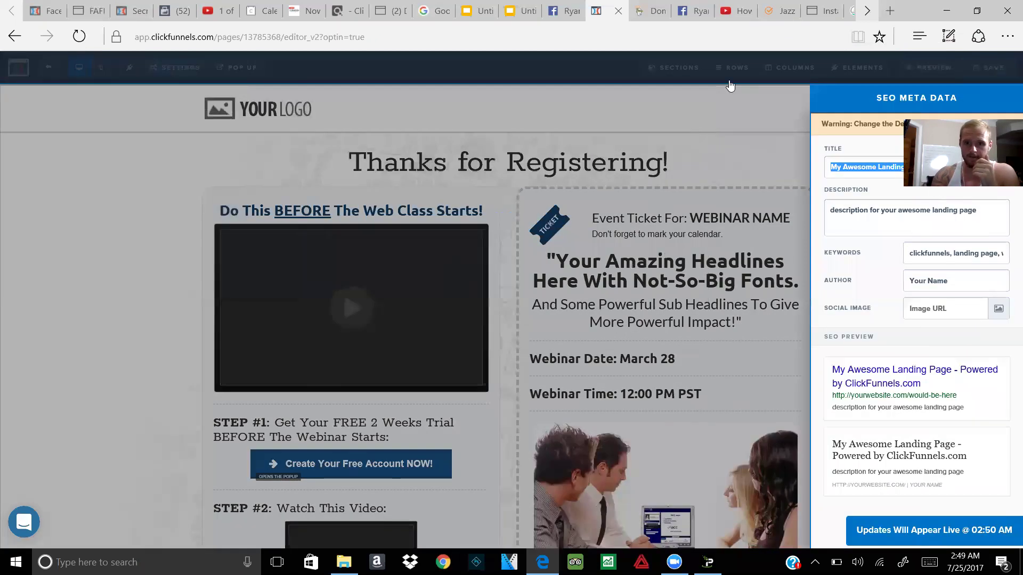
click(405, 69)
click(50, 68)
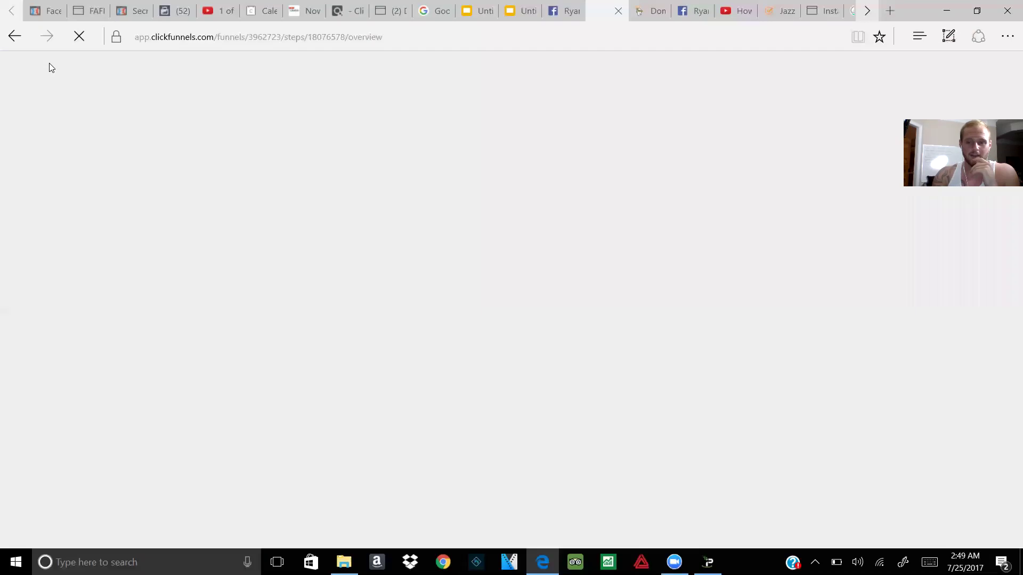